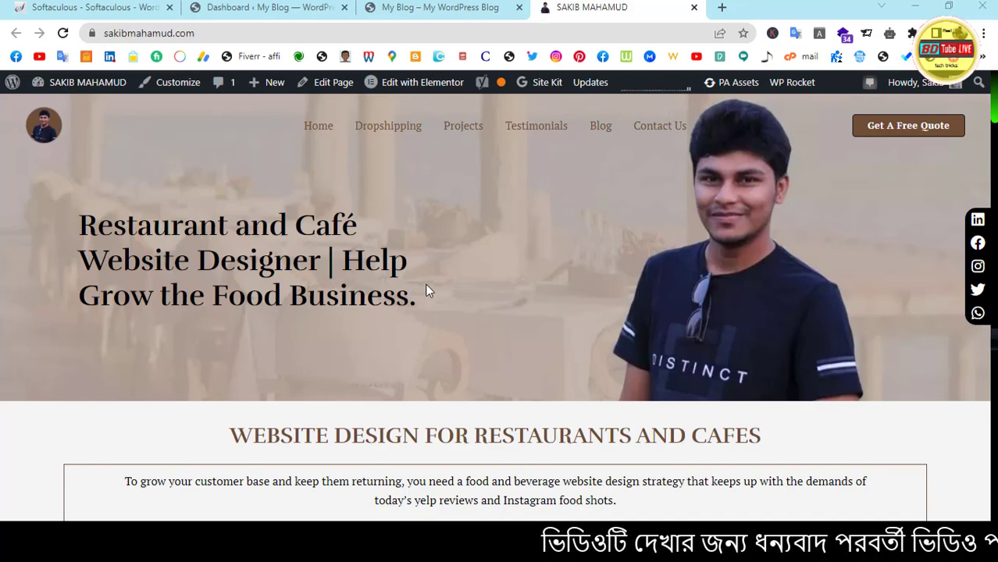
Compare the fedhealthy.online blog's dashboard and home page with the source site across tabs
scroll(458, 251, "down", 20)
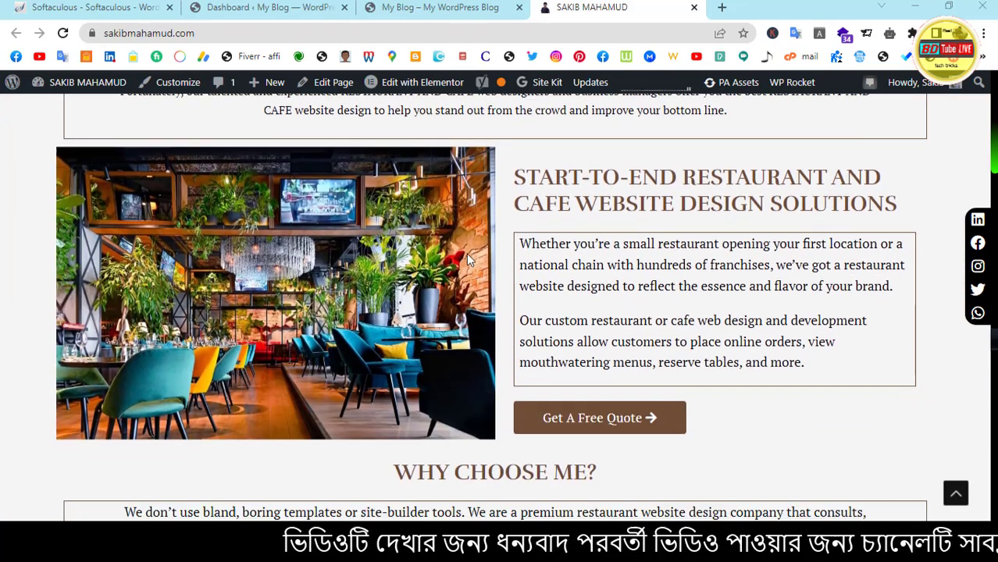
scroll(567, 250, "down", 15)
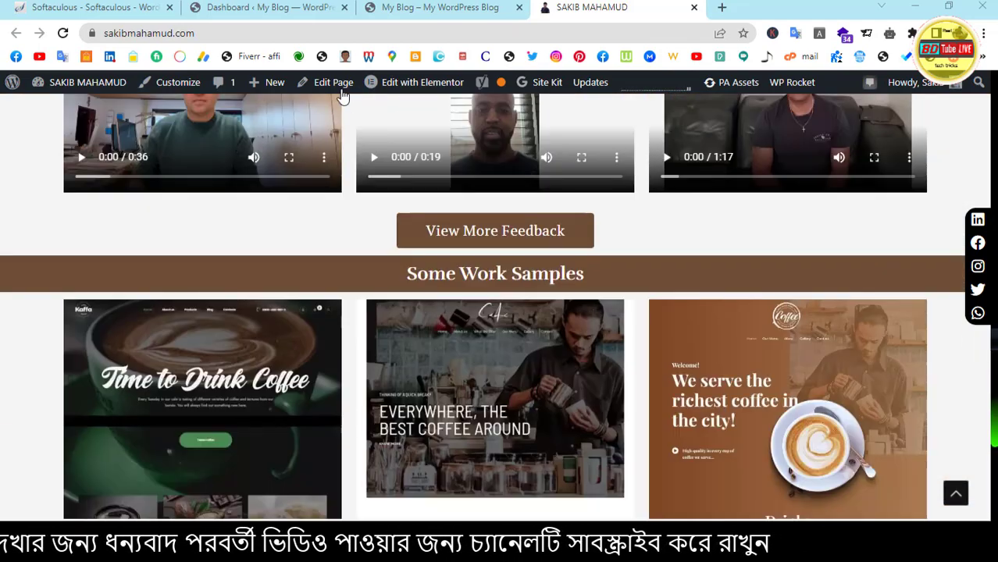
scroll(336, 156, "up", 10)
left_click(289, 7)
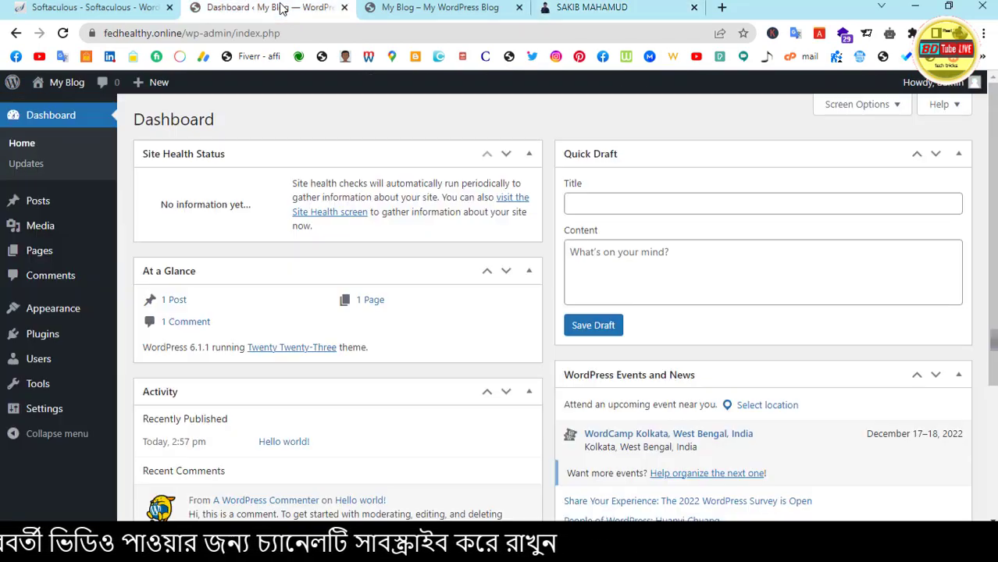
left_click(410, 7)
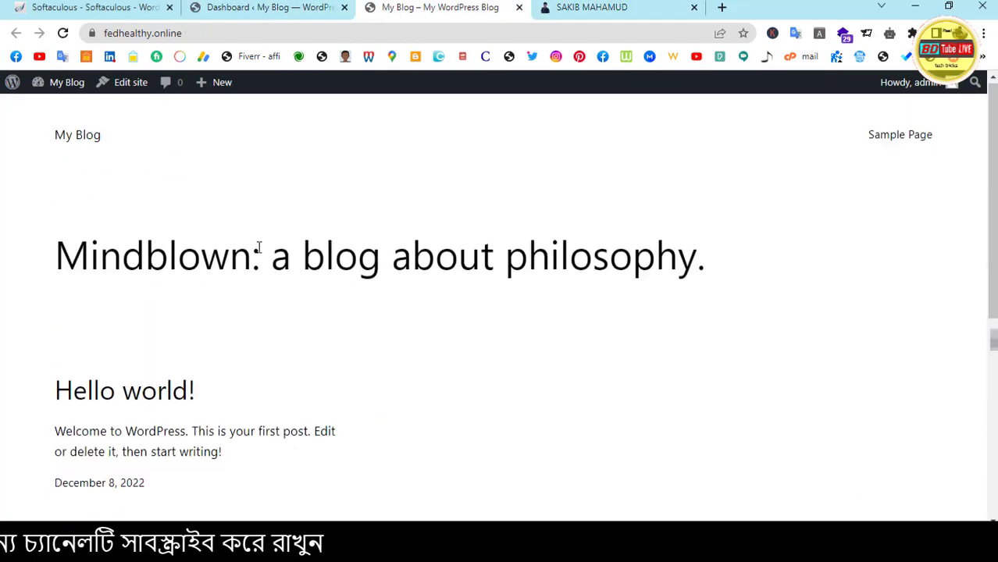
scroll(266, 244, "down", 5)
scroll(266, 244, "up", 5)
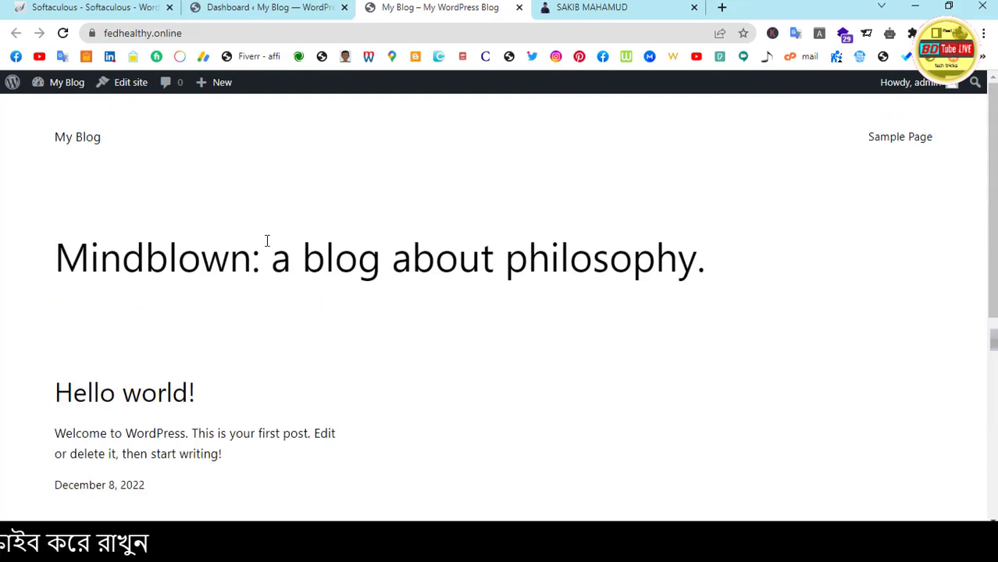
left_click(591, 8)
scroll(442, 309, "up", 15)
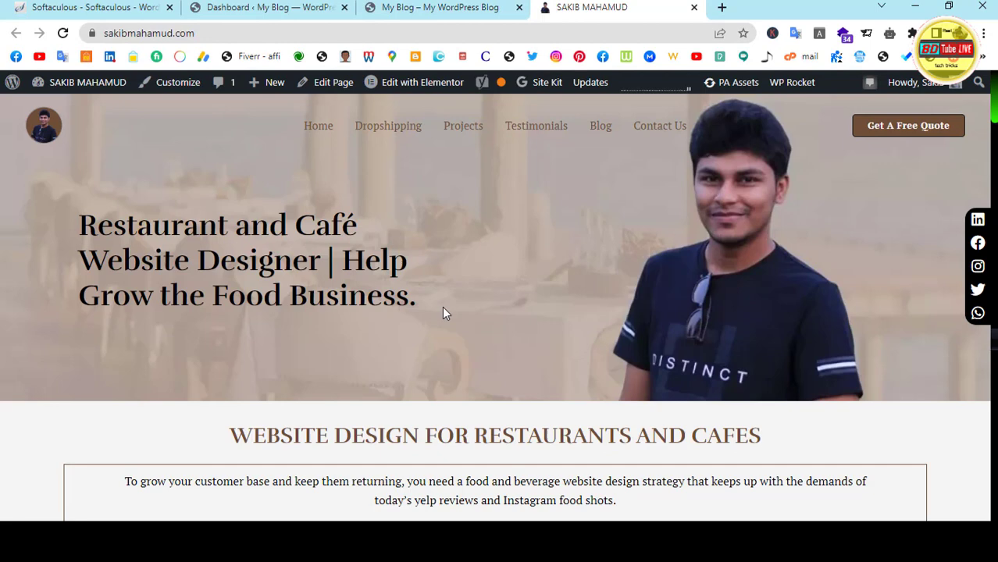
left_click(405, 9)
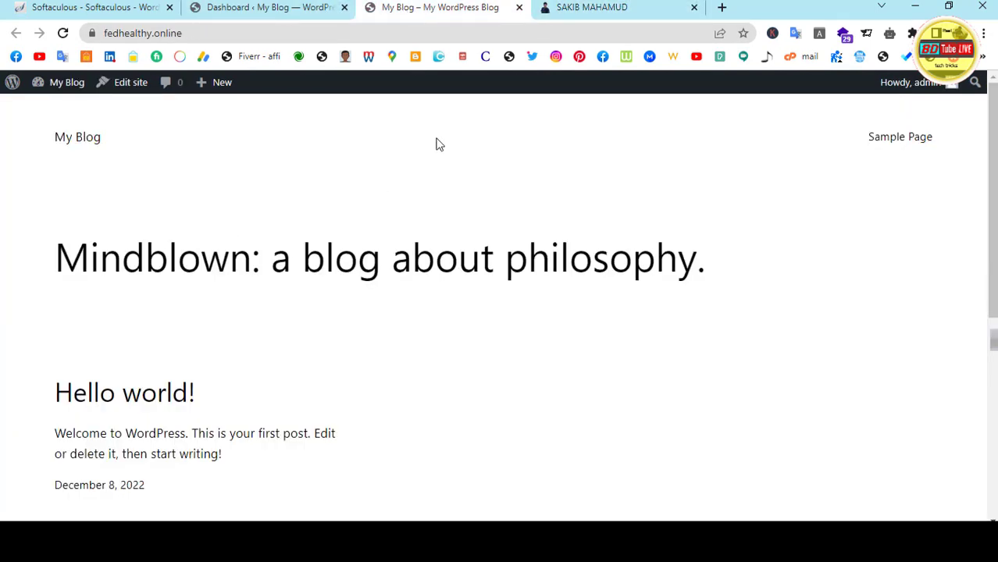
left_click(591, 10)
Open the sakibmahamud.com admin dashboard and scroll to locate WP Clone in the sidebar
mouse_move(74, 82)
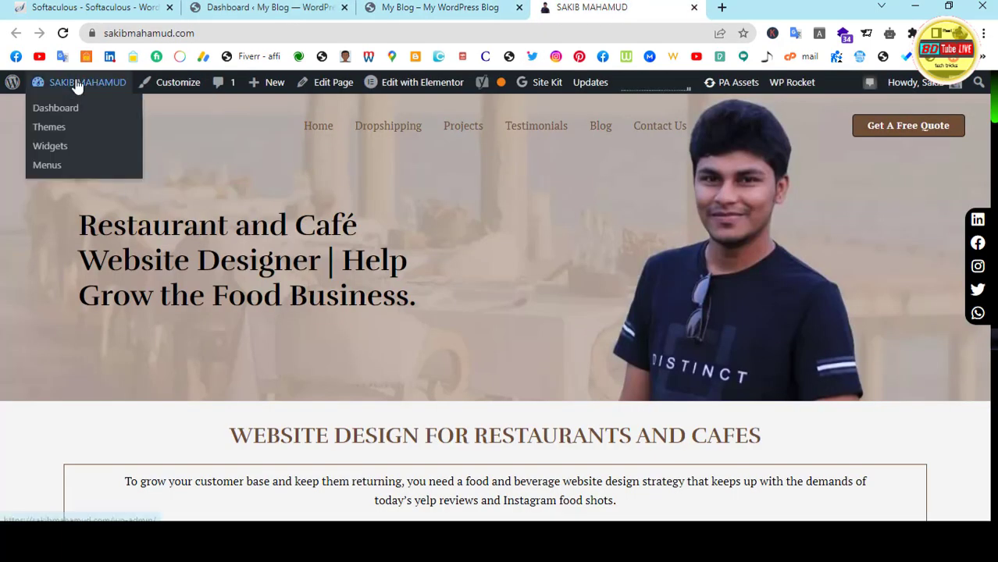
left_click(62, 114)
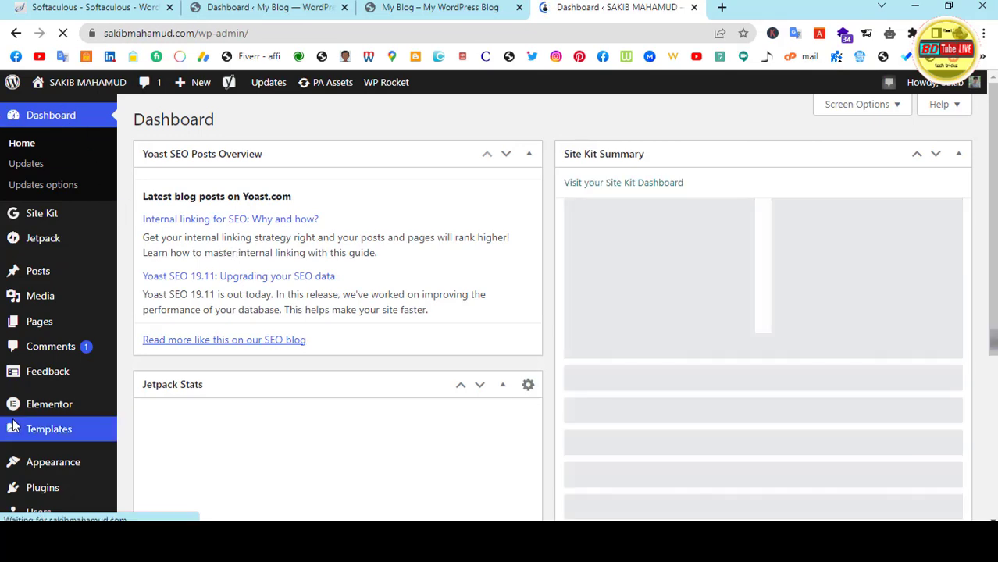
scroll(35, 410, "down", 4)
scroll(466, 347, "up", 4)
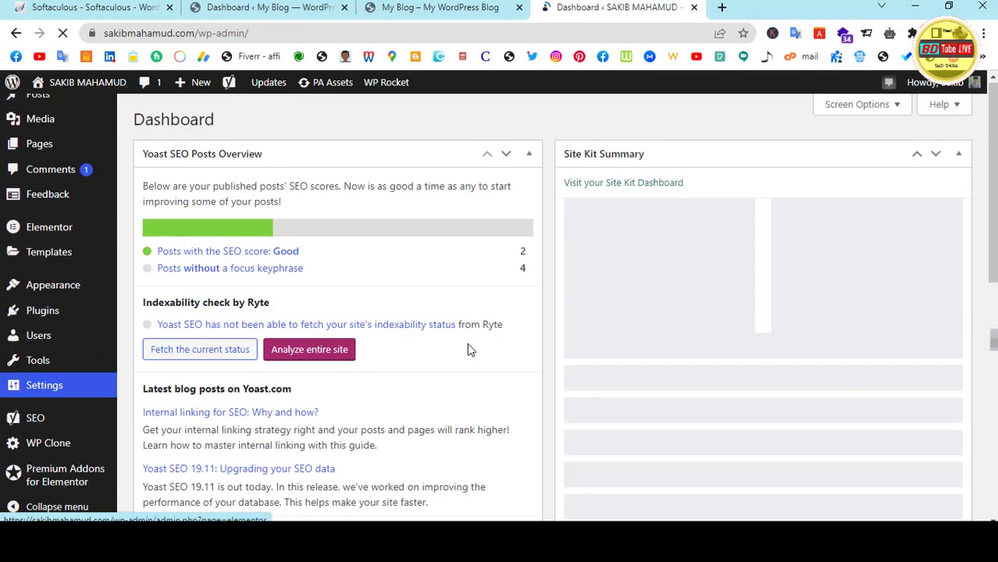
scroll(101, 301, "down", 3)
scroll(74, 367, "up", 3)
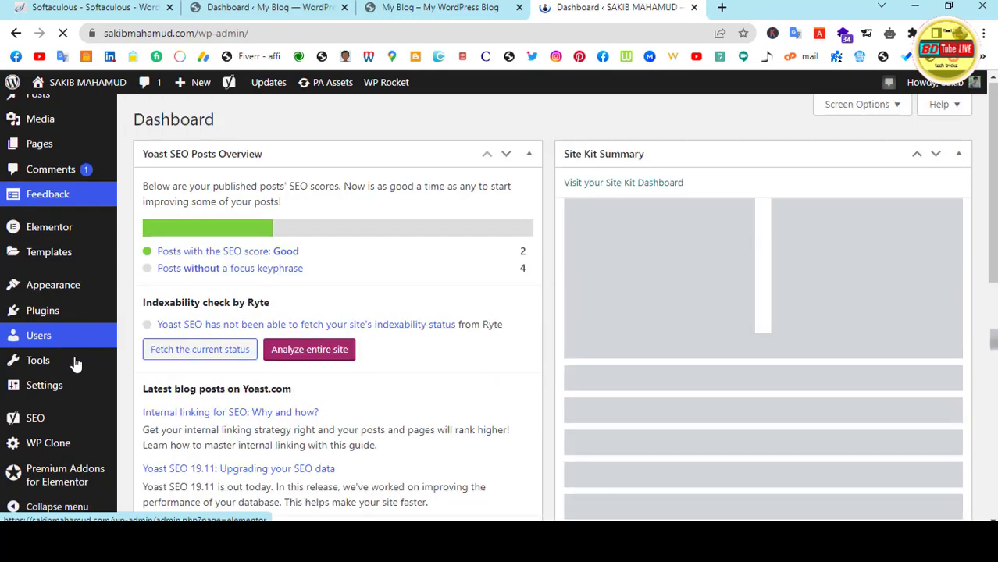
scroll(39, 359, "down", 5)
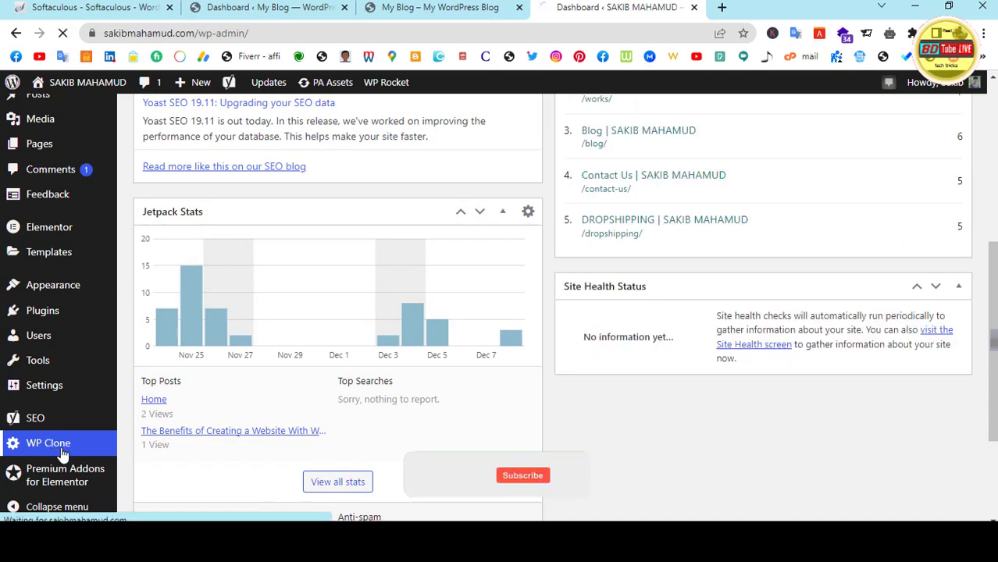
Create a WP Clone backup of sakibmahamud.com, declining the suggested alternative migration plugin
left_click(51, 451)
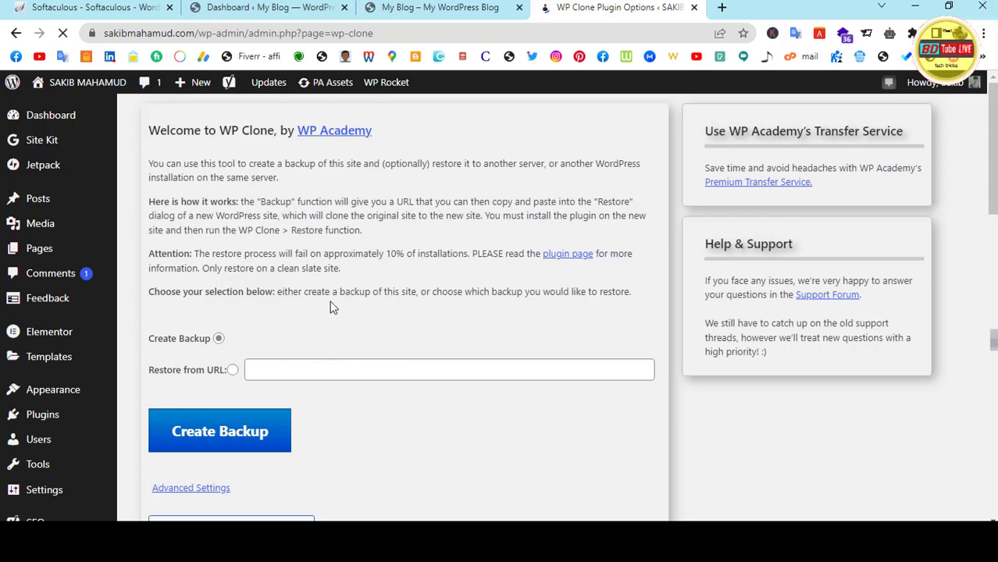
scroll(330, 307, "down", 1)
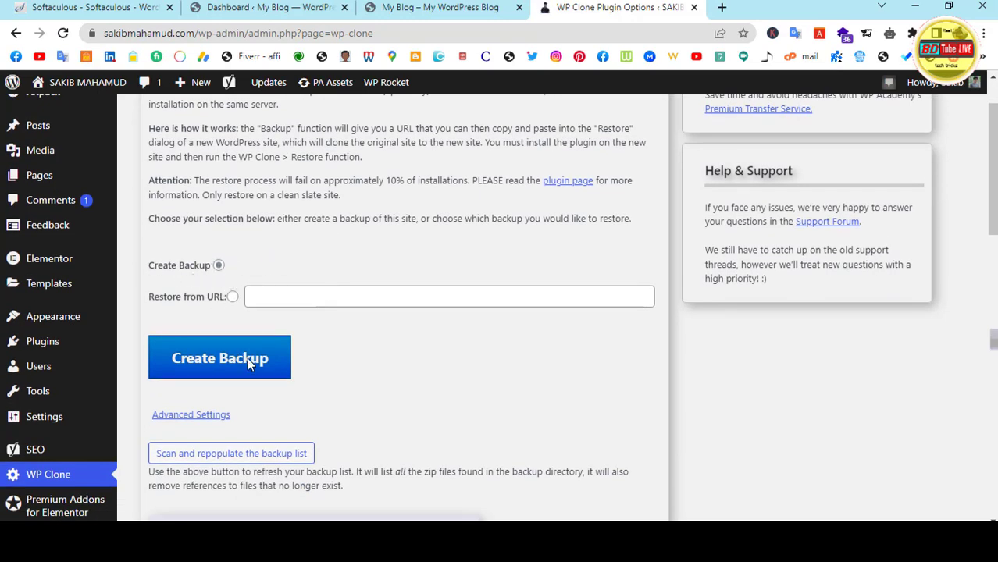
left_click(215, 360)
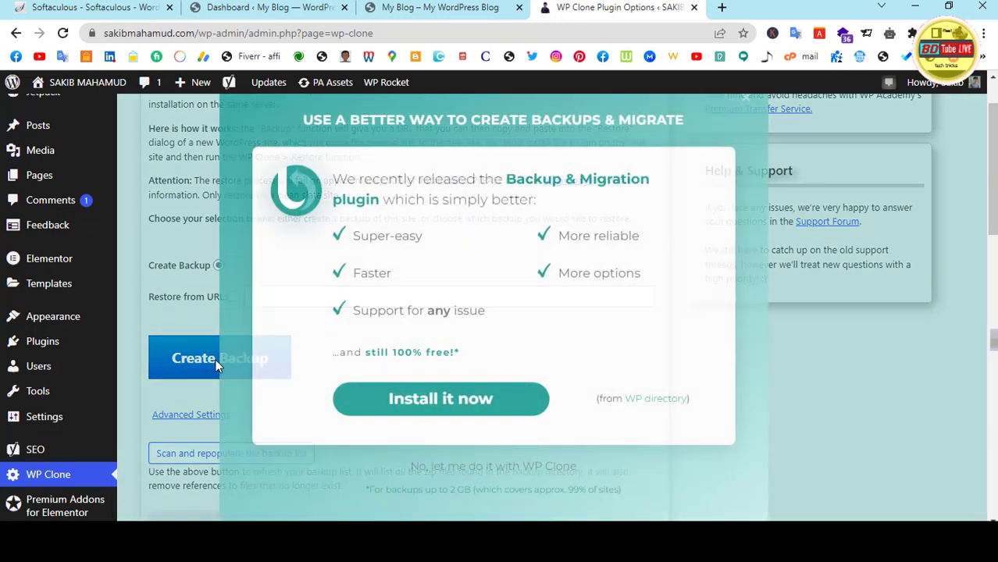
left_click(473, 474)
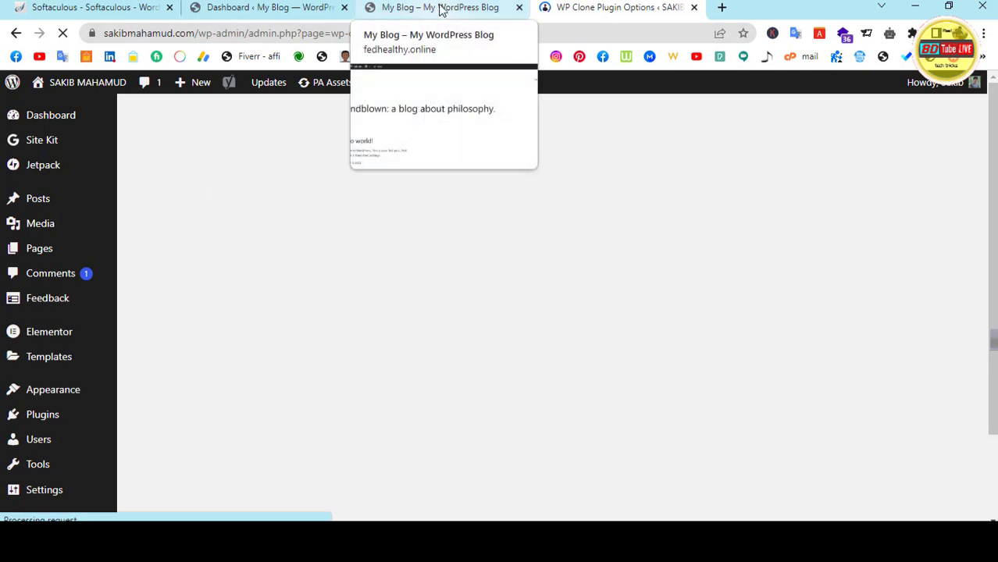
Upload and install wp-clone-by-wp-academy.2.2.4.zip through Plugins > Add New on fedhealthy.online
left_click(275, 8)
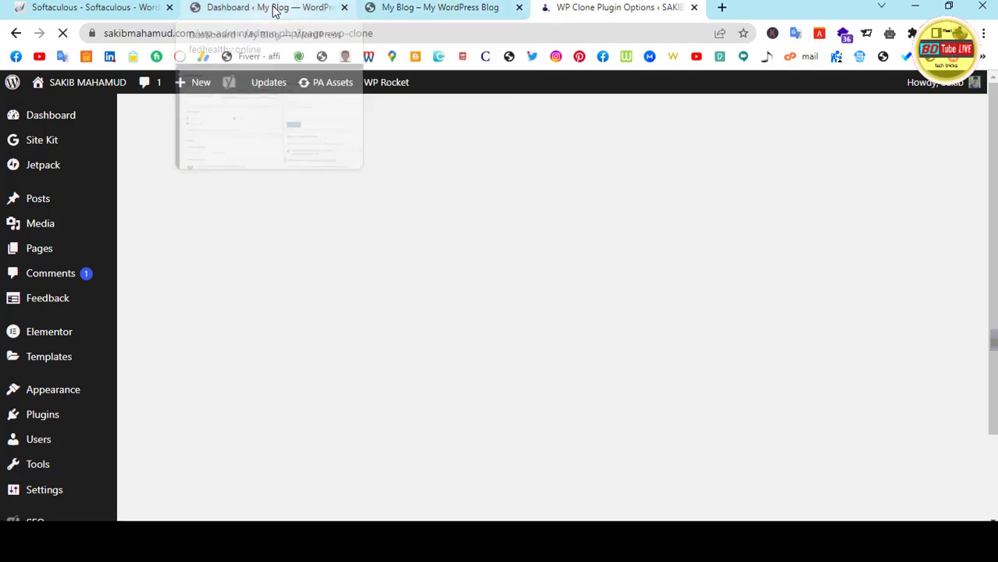
mouse_move(68, 336)
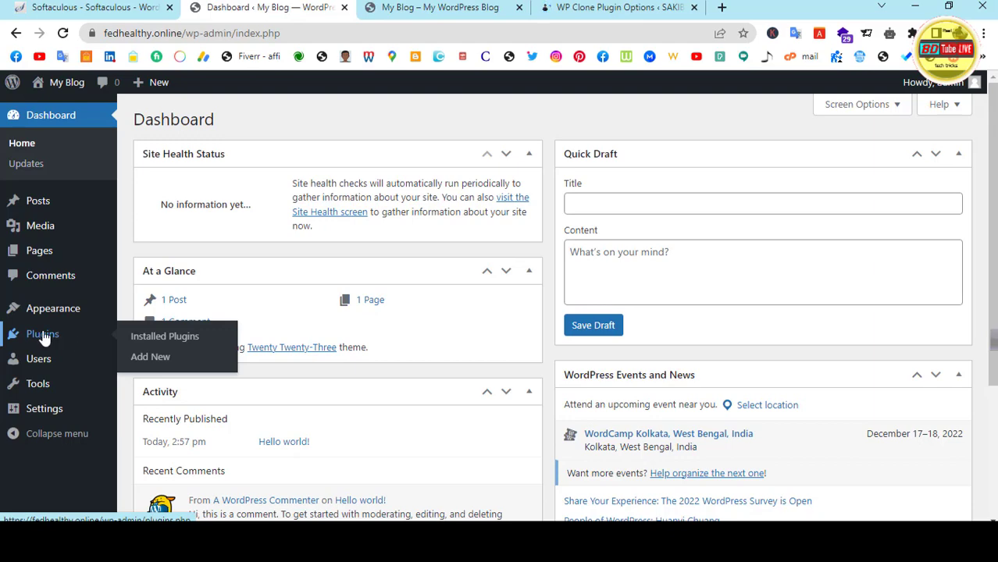
left_click(155, 361)
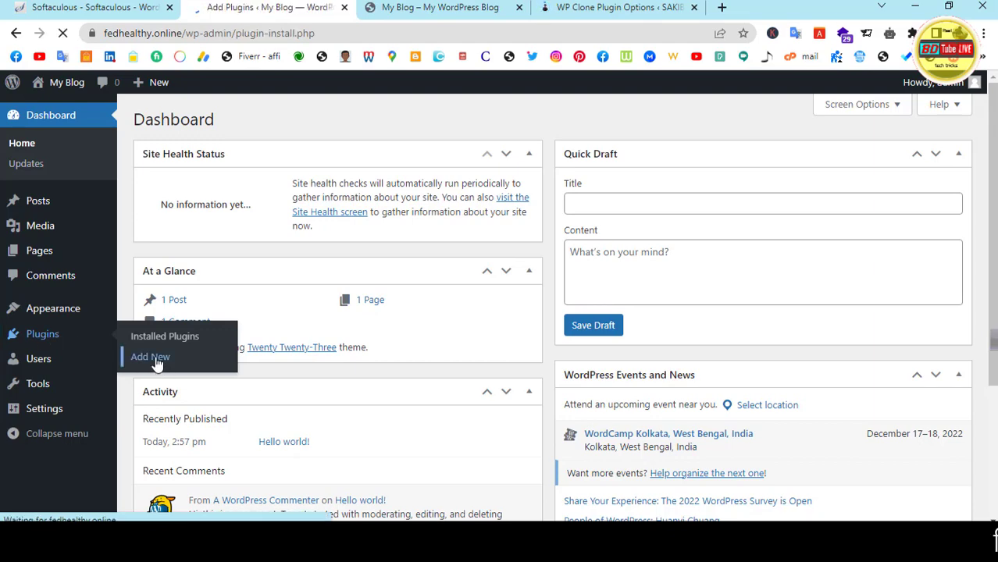
left_click(274, 119)
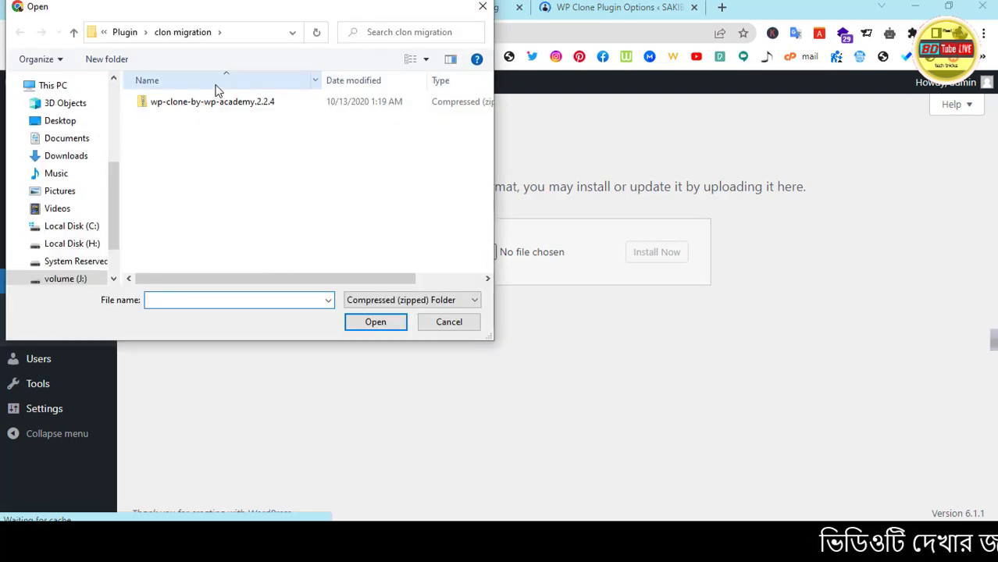
double_click(212, 102)
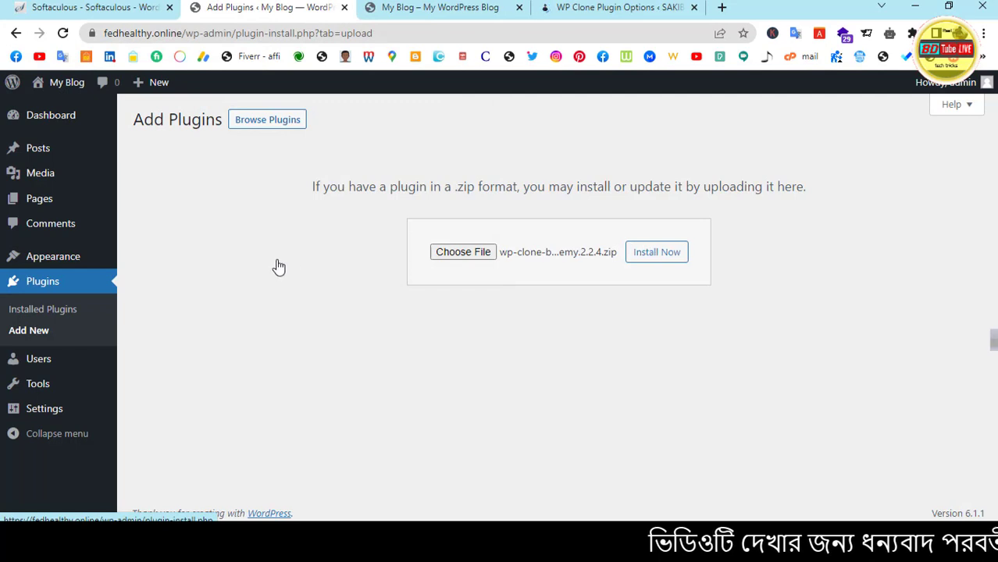
key("Tab")
key("Return")
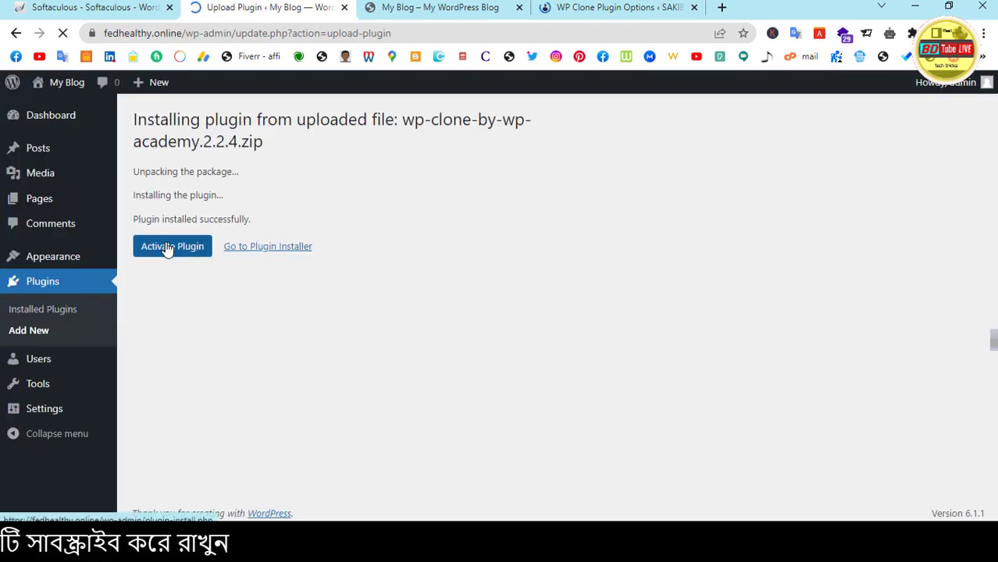
Activate WP Clone, update it to version 2.3.7, and go to its backup-and-restore page
left_click(167, 248)
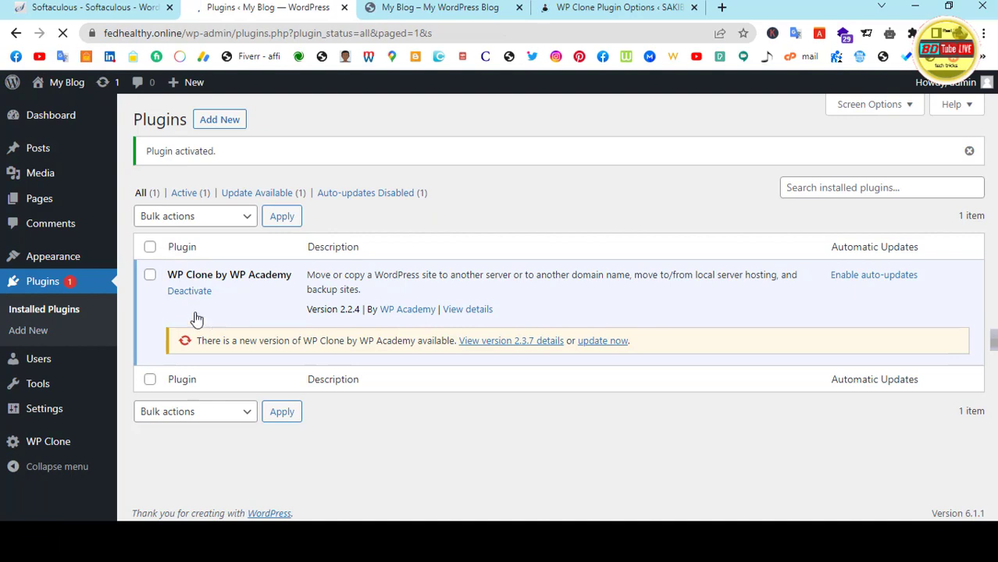
left_click(600, 343)
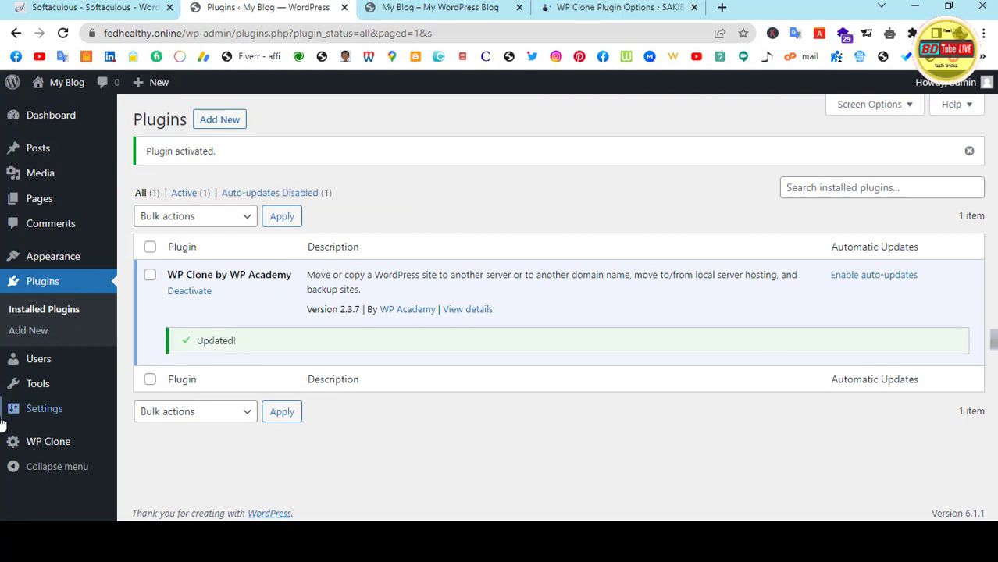
left_click(48, 442)
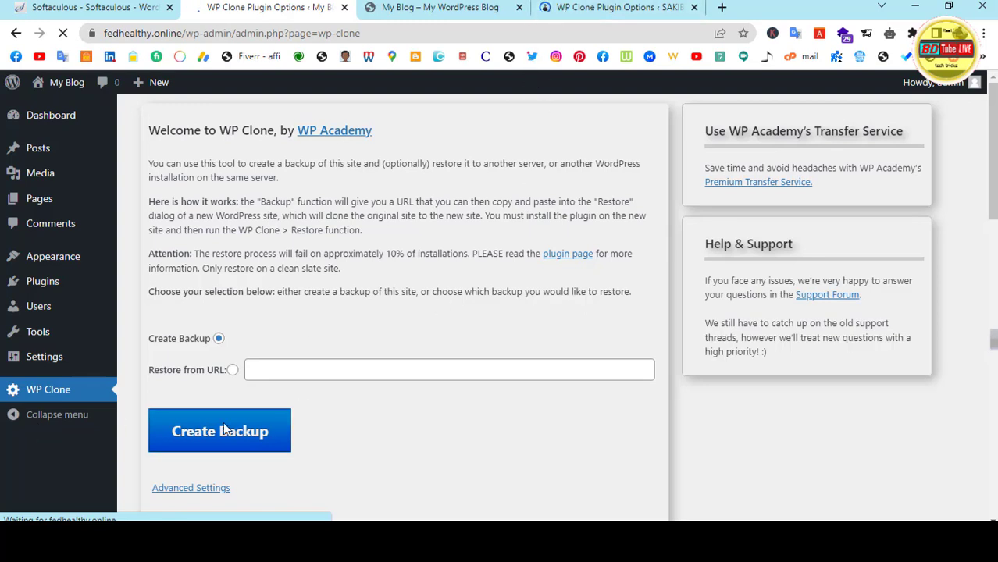
Choose Restore from URL on fedhealthy.online's WP Clone page and accept the restore warnings
left_click(232, 370)
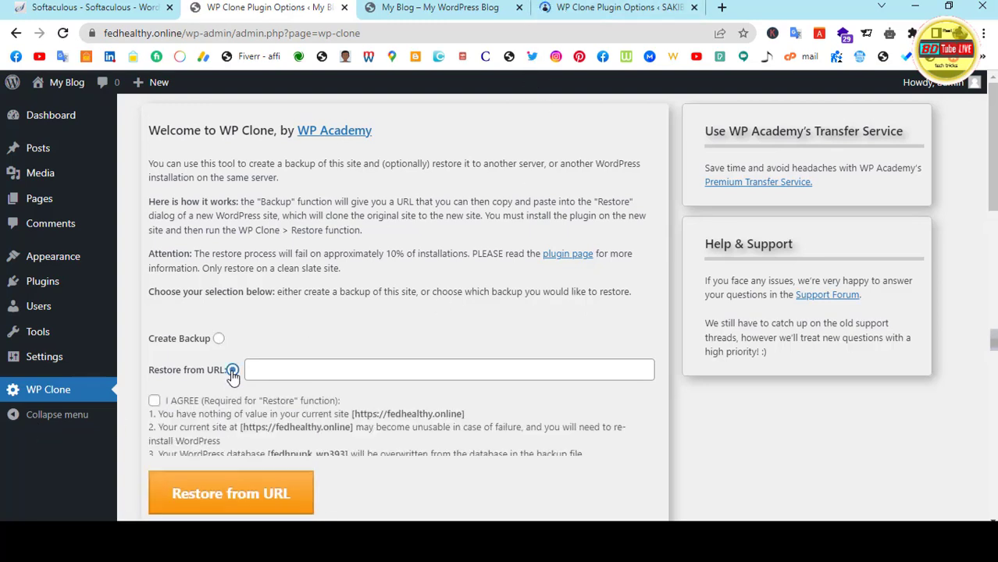
left_click(155, 402)
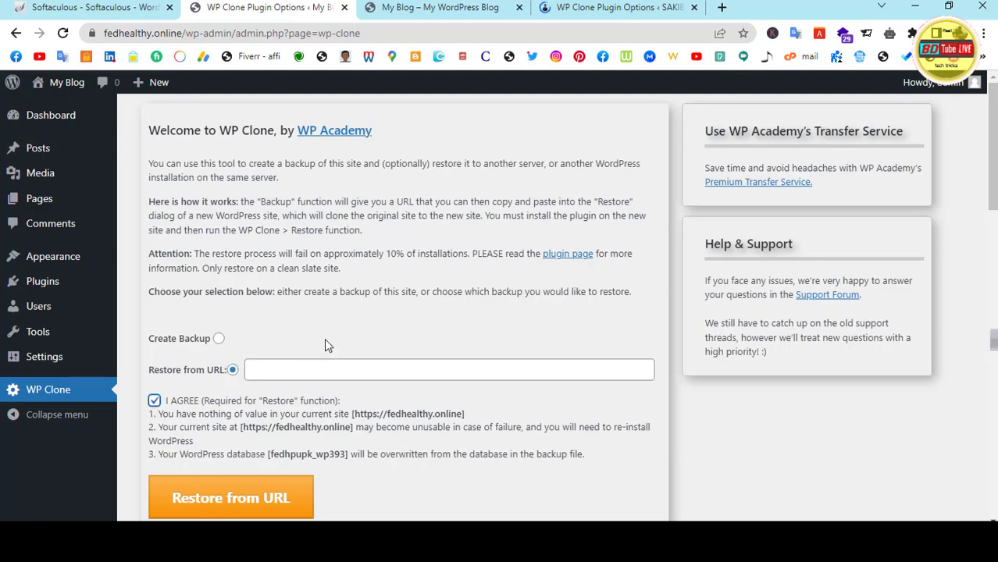
scroll(383, 292, "down", 1)
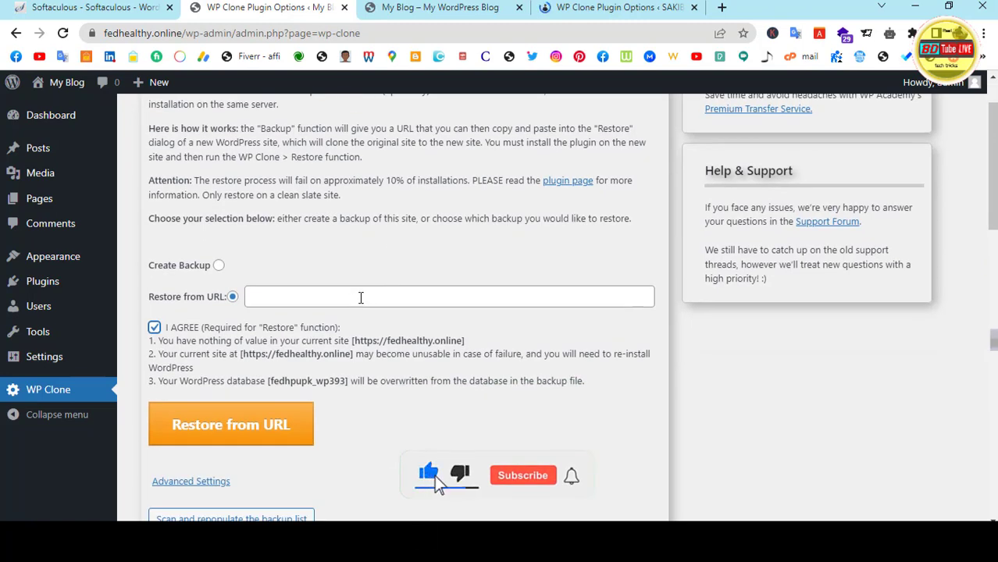
Copy the 205.62 MB backup file URL from the source site and return to the restore page
left_click(582, 9)
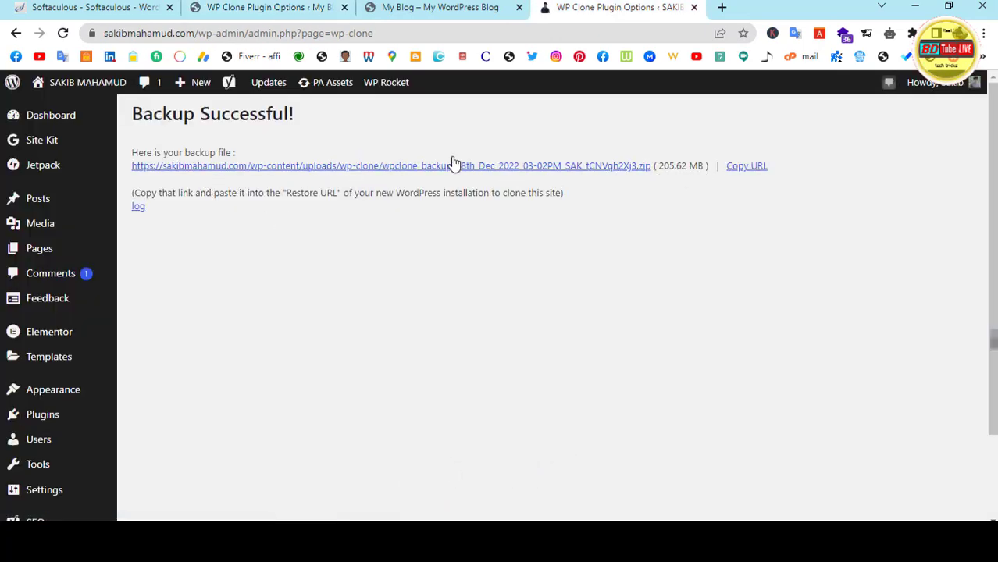
left_click(748, 168)
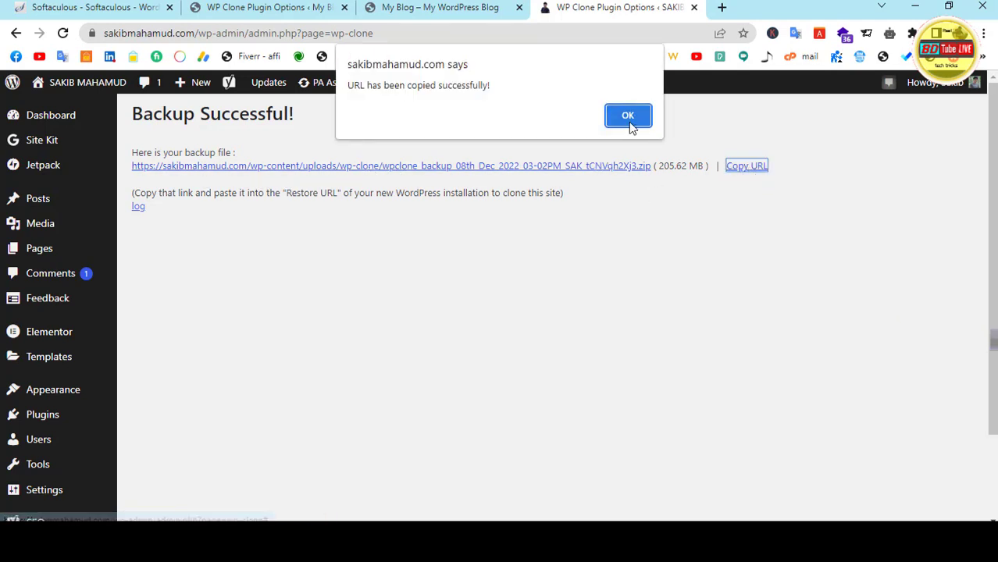
left_click(630, 119)
left_click(270, 7)
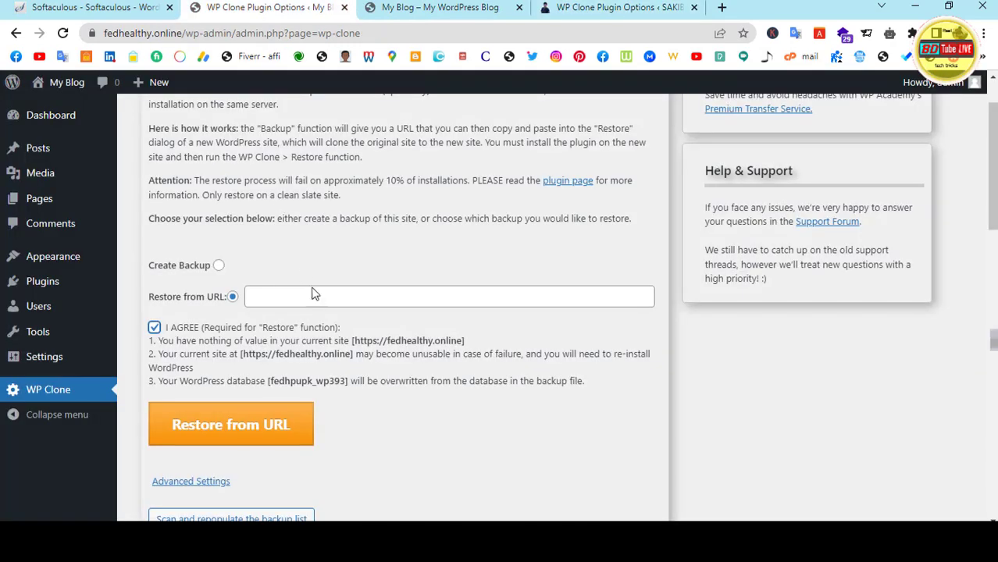
Paste the source backup zip URL into the Restore from URL field and confirm the restore
left_click(313, 296)
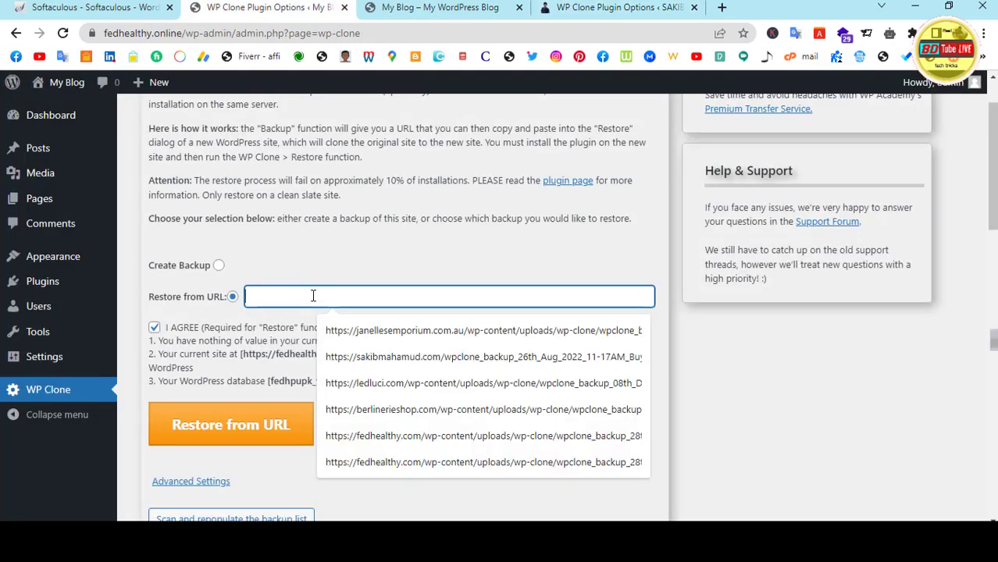
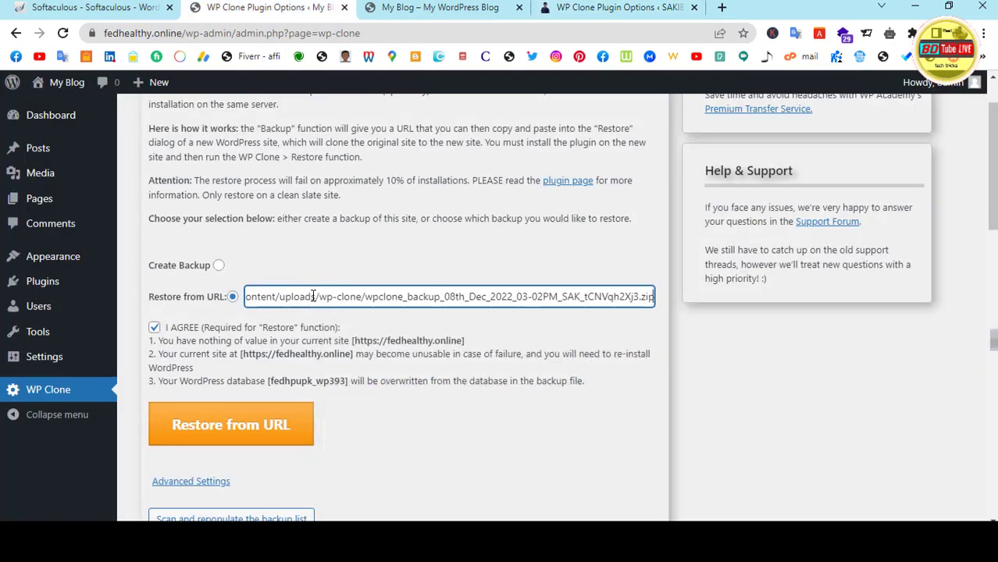
left_click(223, 423)
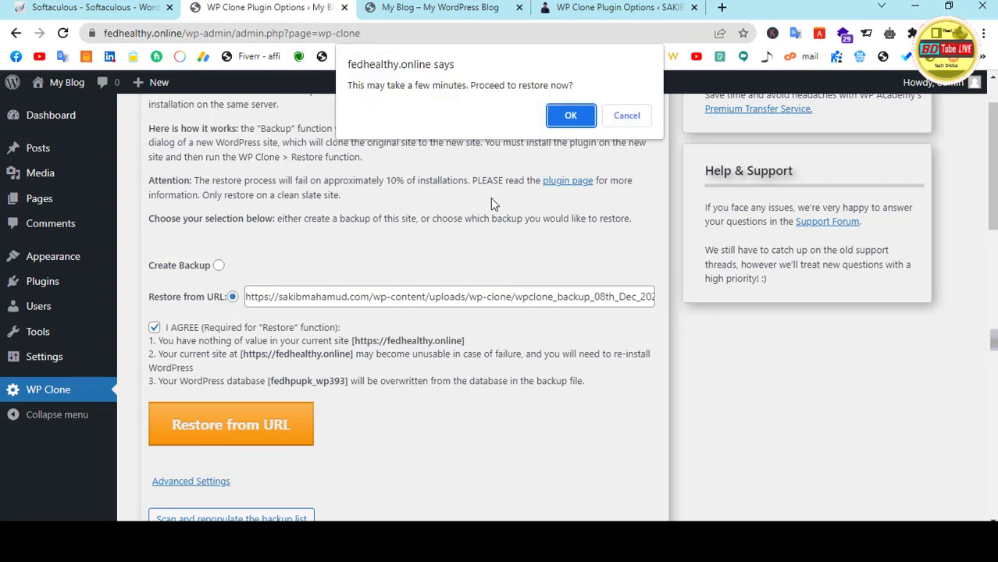
left_click(568, 121)
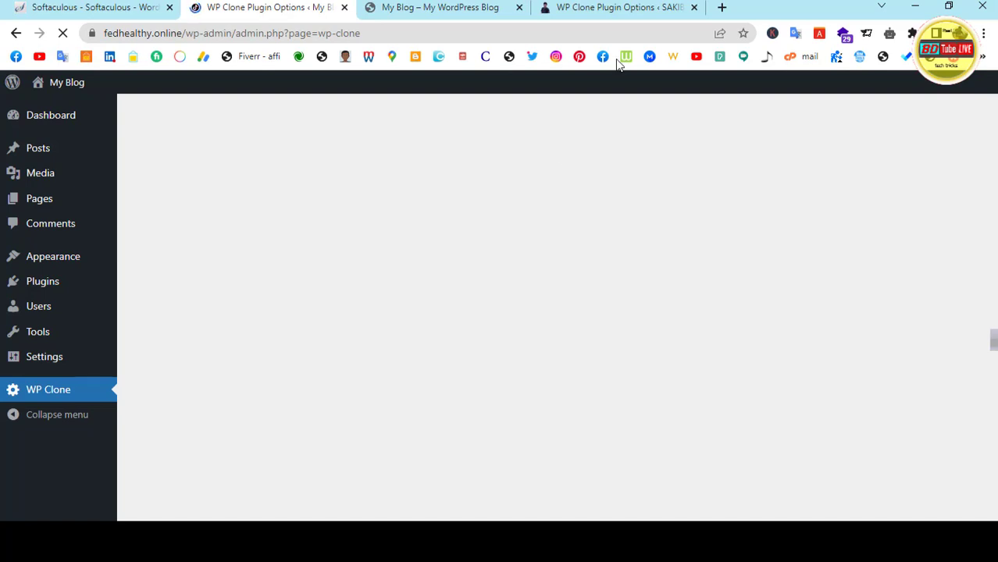
Wait on the source site's tab, then return to the restore tab showing Restore Successful
left_click(607, 10)
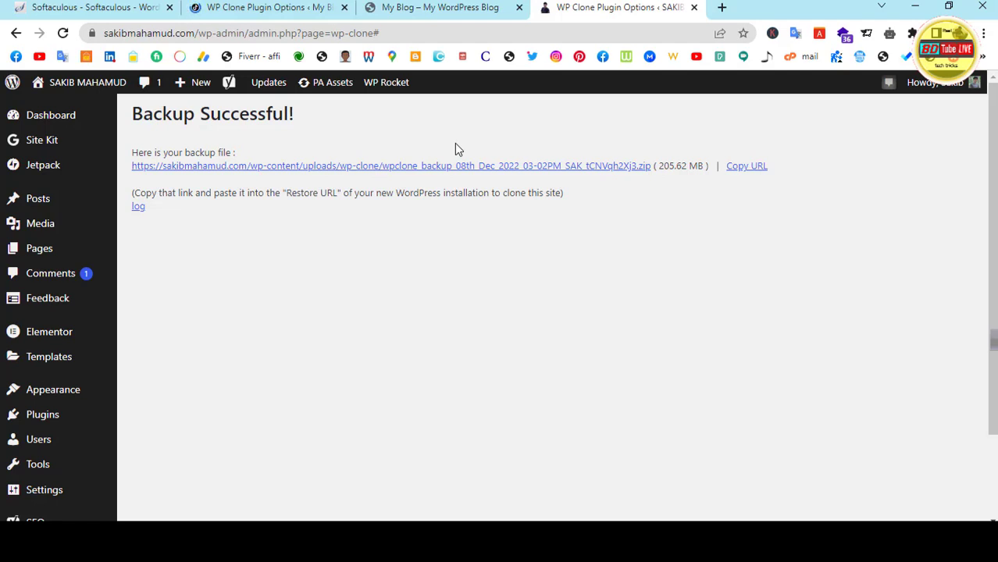
mouse_move(86, 388)
left_click(235, 9)
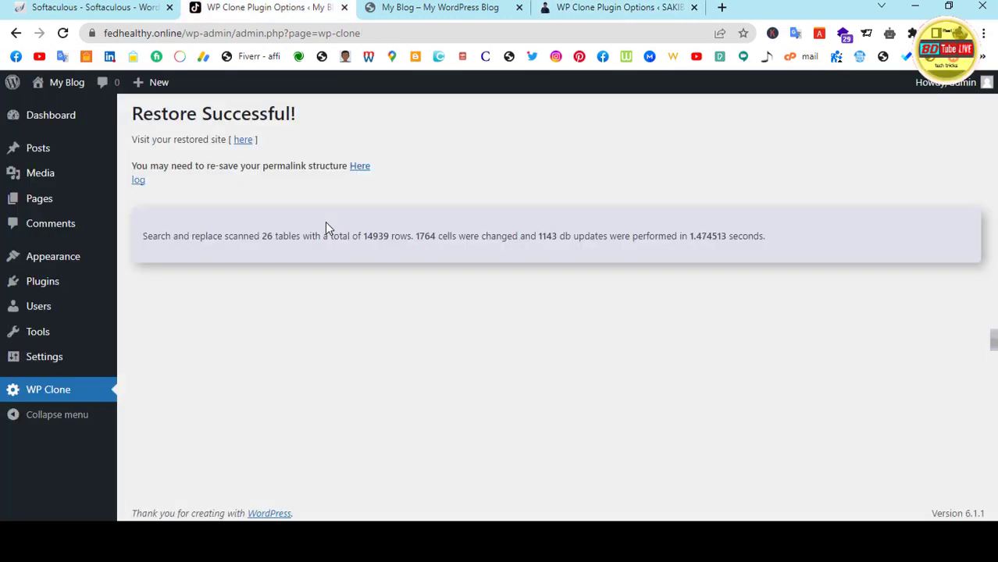
Reload fedhealthy.online's front page, scroll through the cloned restaurant design, then return to the restore results
left_click(419, 11)
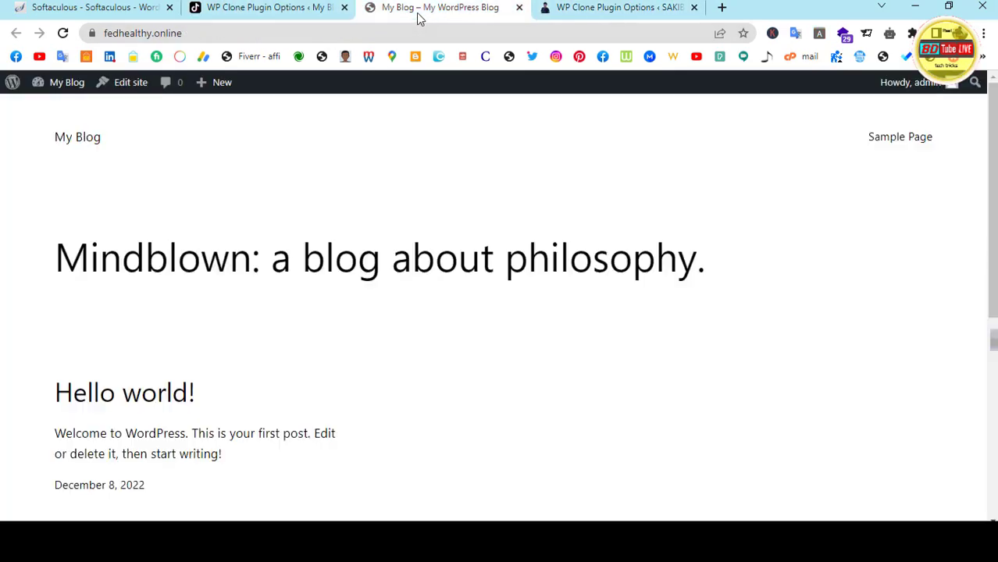
left_click(63, 36)
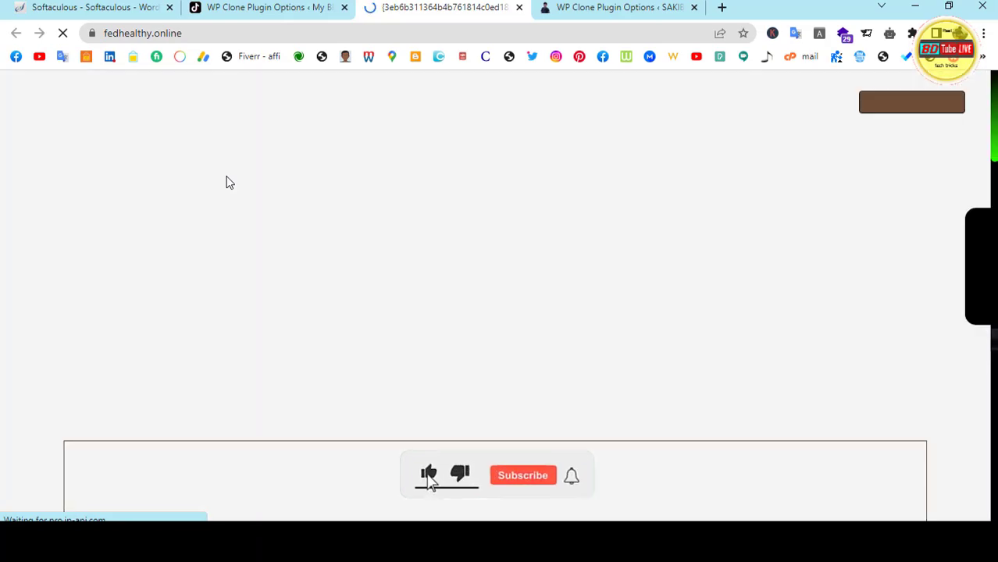
scroll(364, 362, "down", 15)
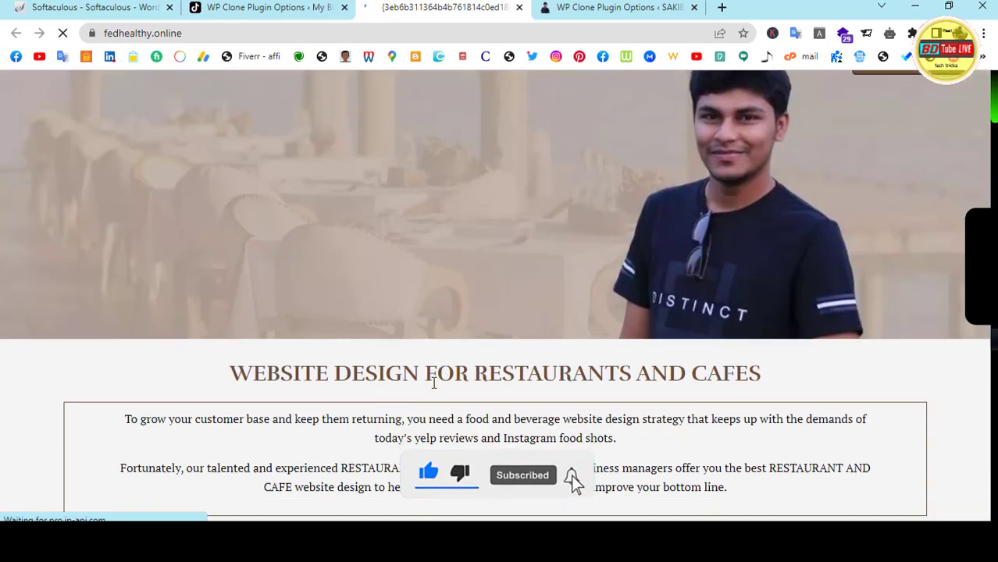
scroll(365, 363, "down", 20)
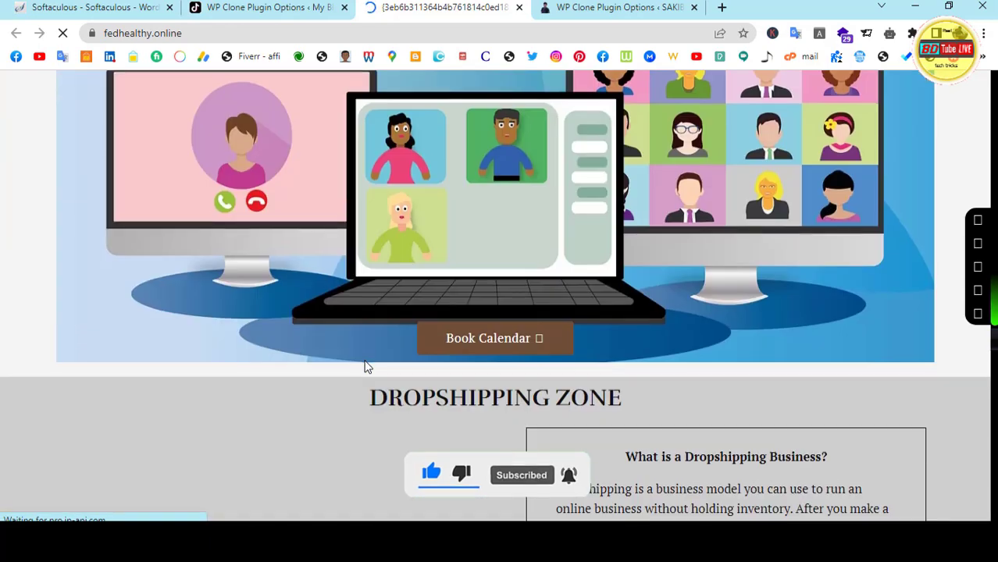
scroll(365, 366, "down", 9)
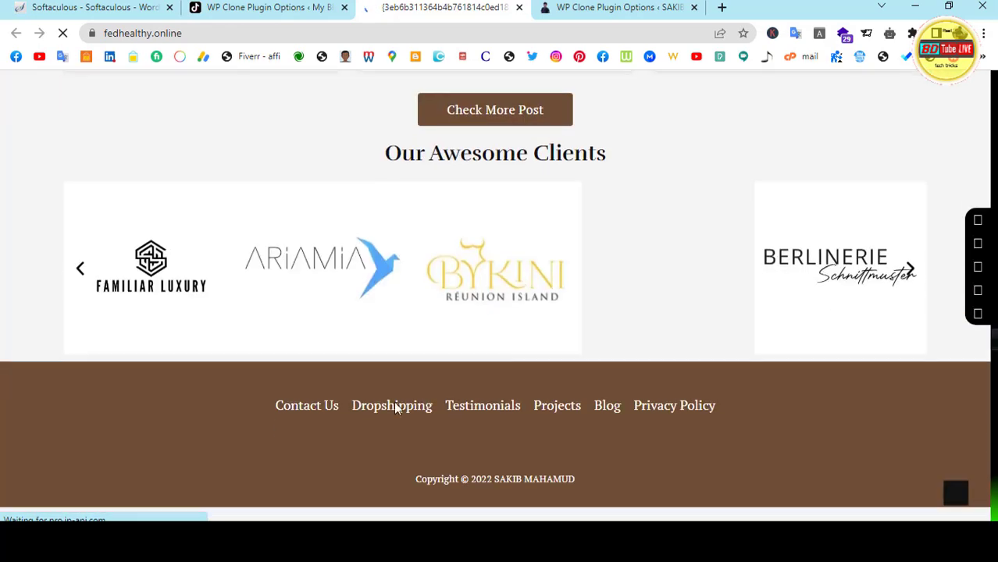
left_click(956, 495)
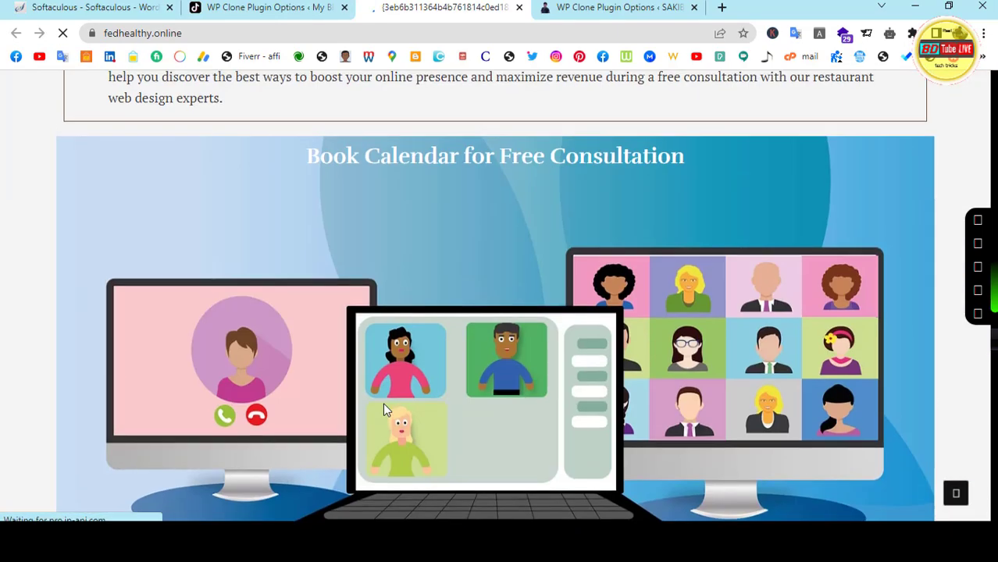
scroll(383, 410, "up", 3)
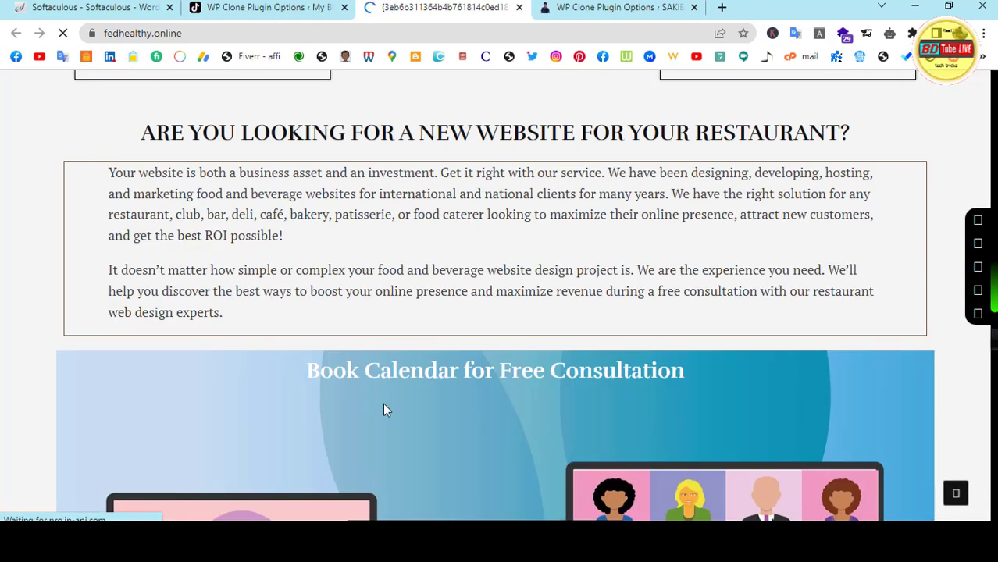
scroll(383, 409, "up", 18)
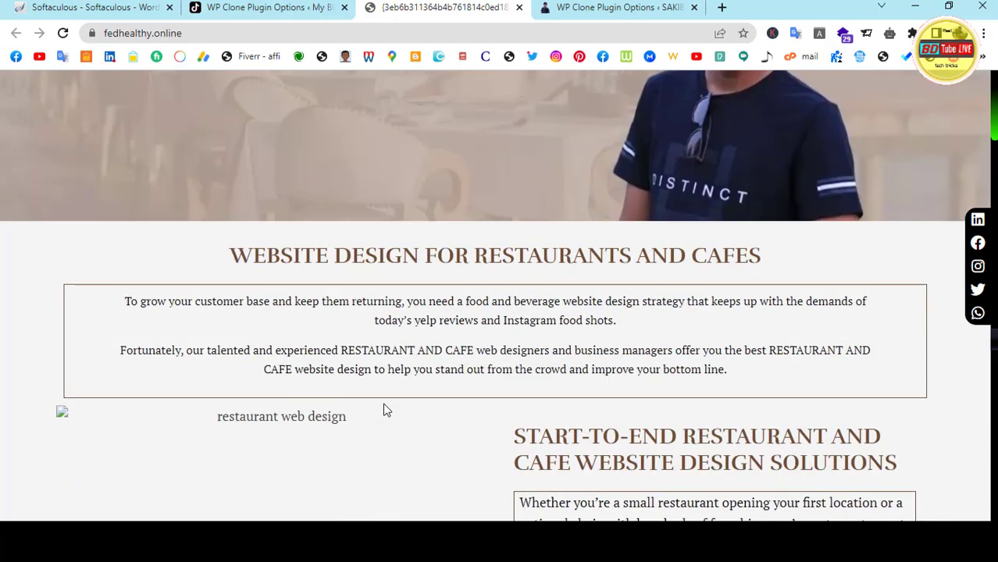
scroll(383, 410, "up", 2)
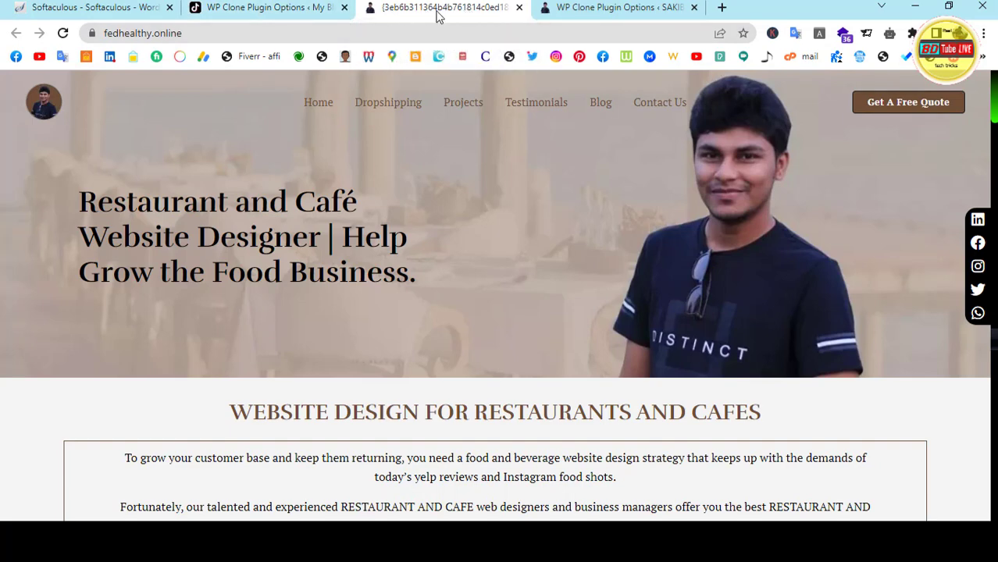
left_click(258, 8)
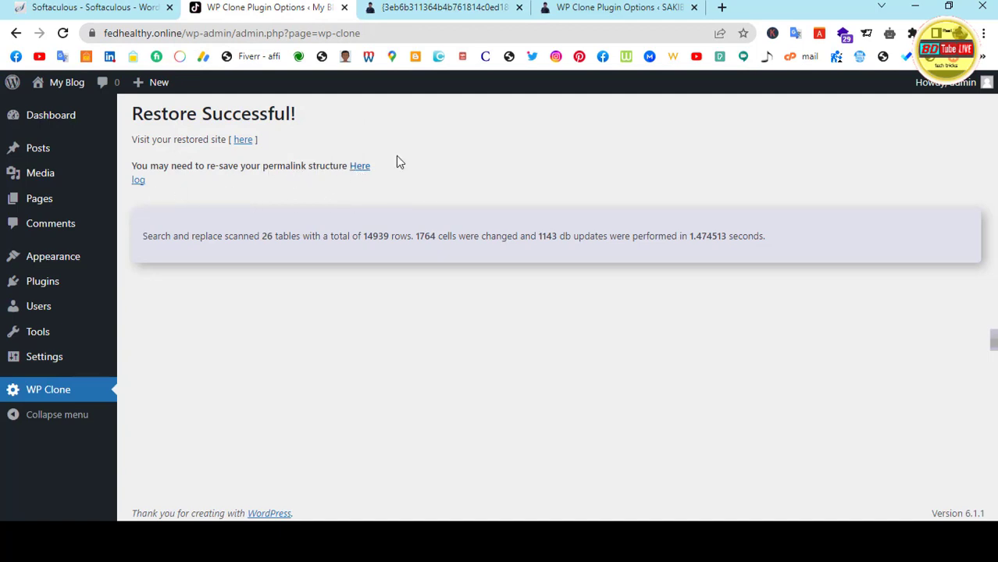
Follow the permalink 'Here' link and log back in to fedhealthy.online
left_click(361, 167)
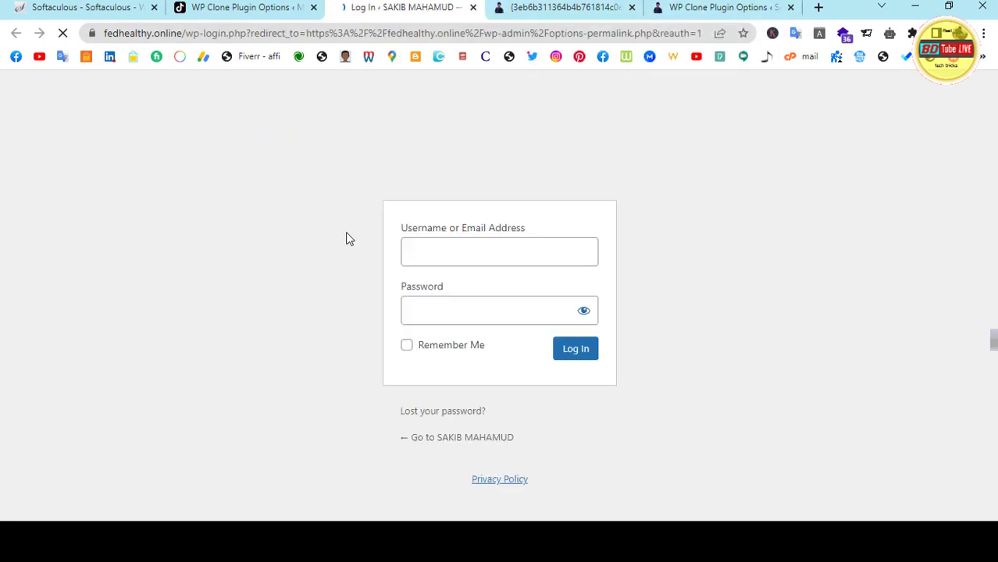
left_click(581, 358)
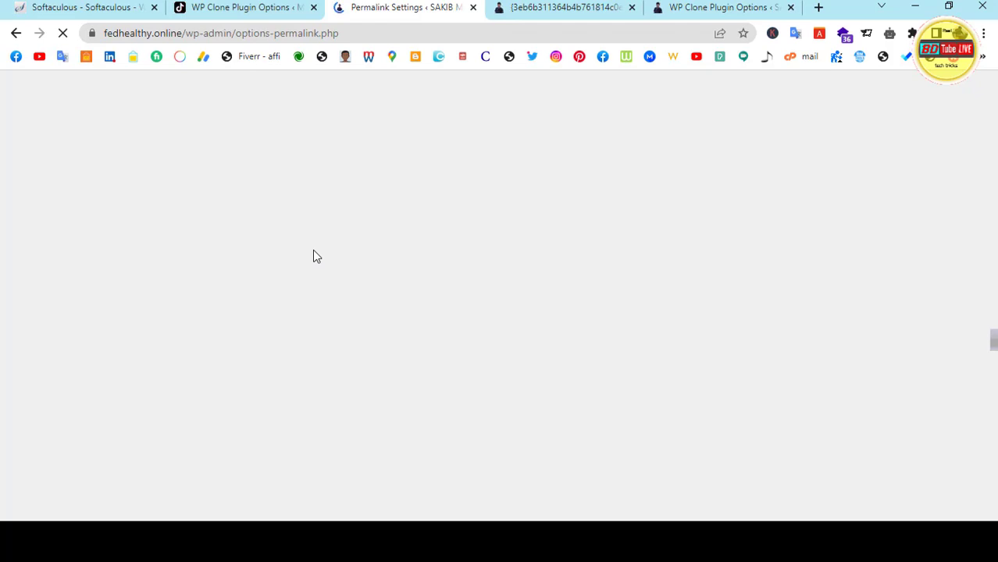
Select the Post name permalink structure (/%postname%/) and save changes
scroll(260, 364, "down", 2)
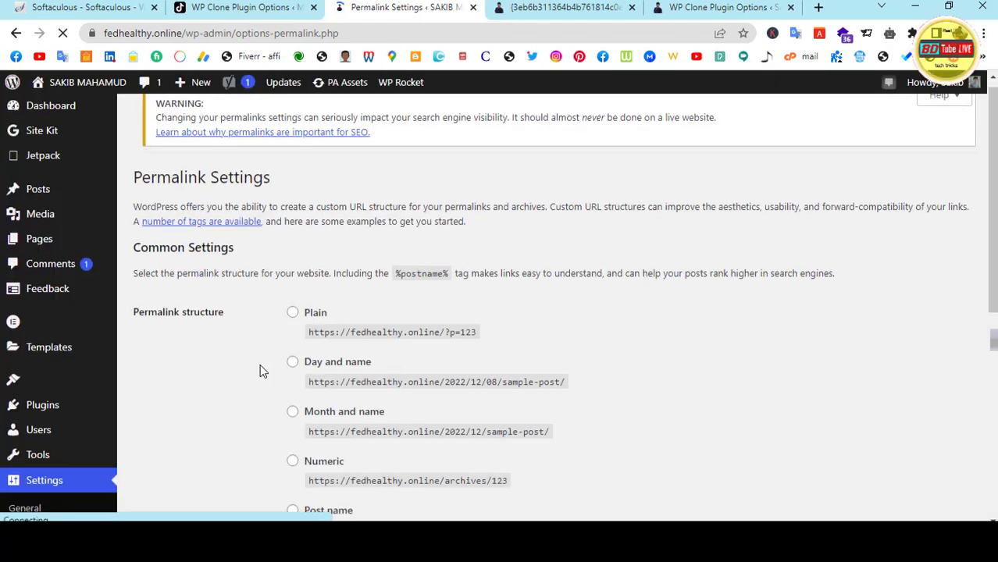
left_click(293, 374)
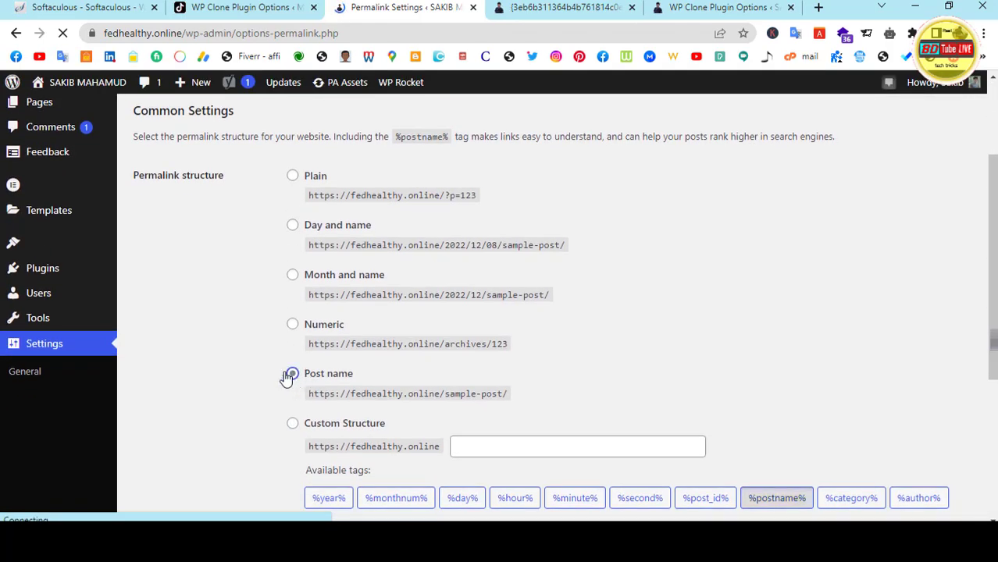
scroll(219, 312, "down", 4)
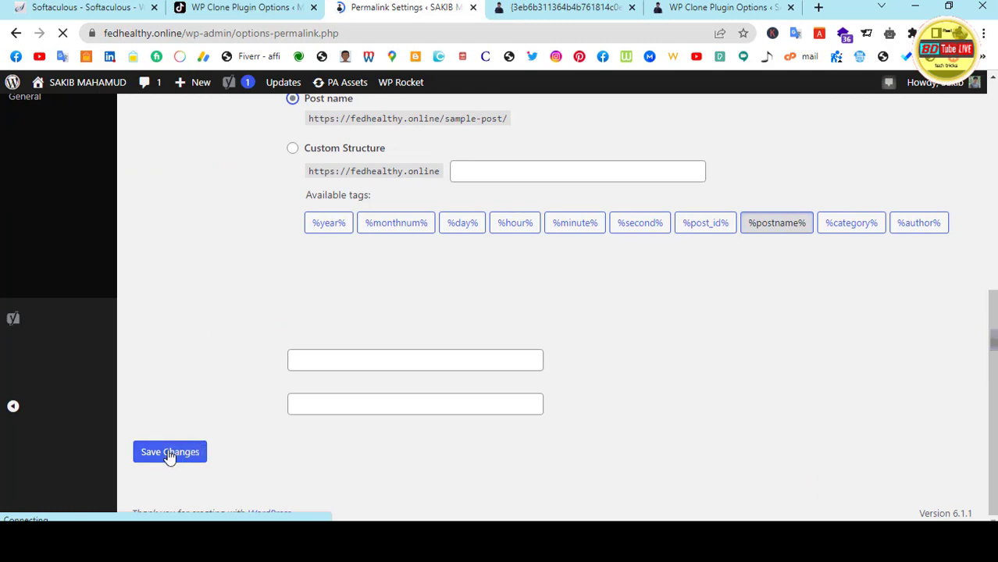
left_click(169, 455)
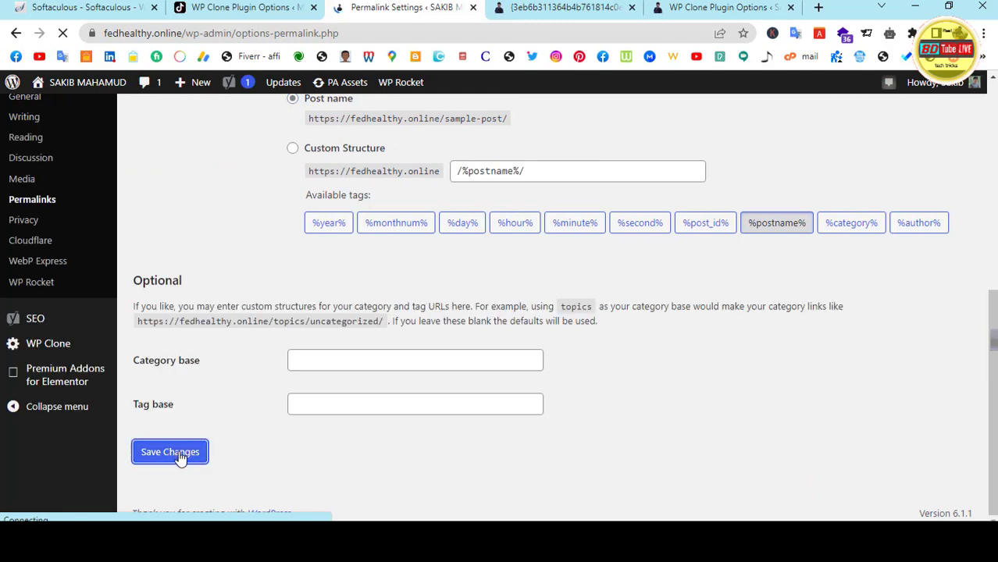
scroll(219, 292, "up", 1)
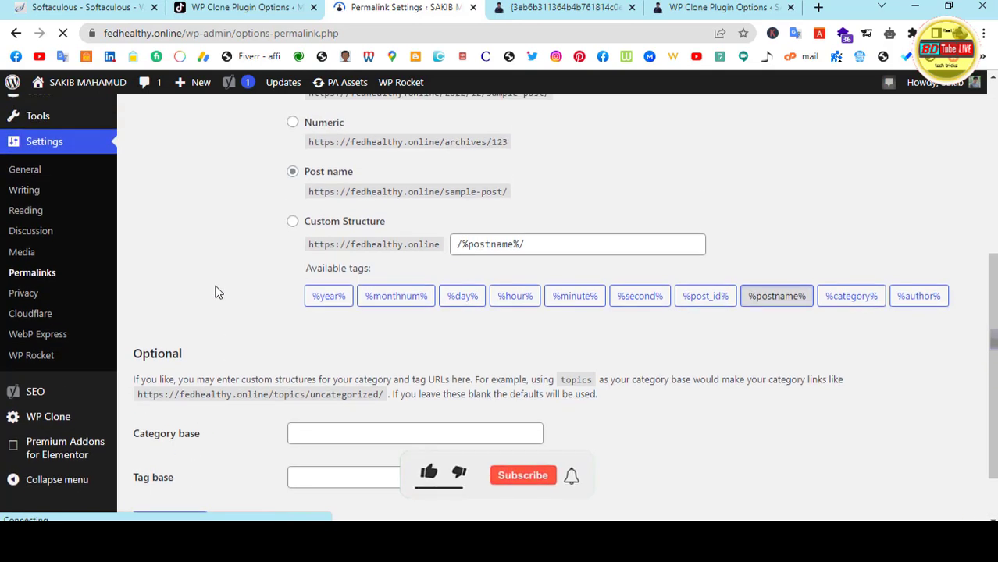